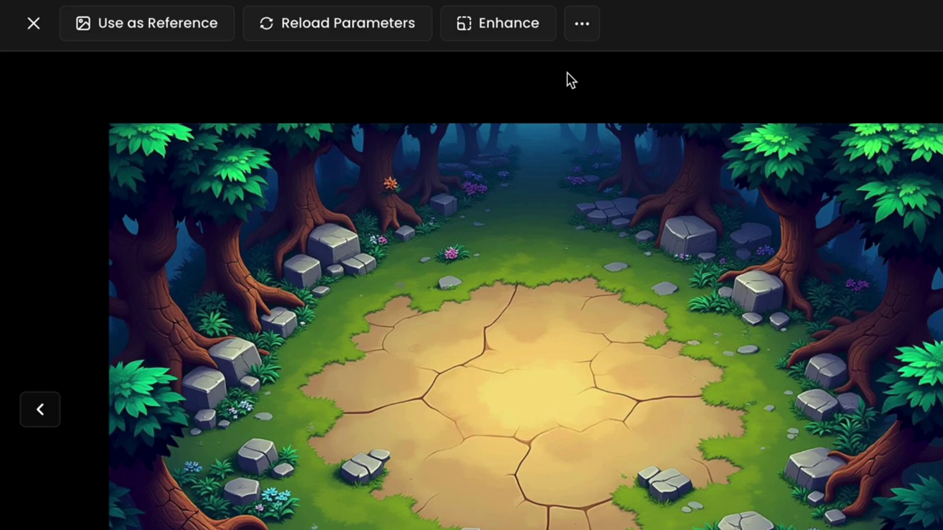
- Open the forest battle-arena image in the Canvas editor via Edit Details
left_click(579, 40)
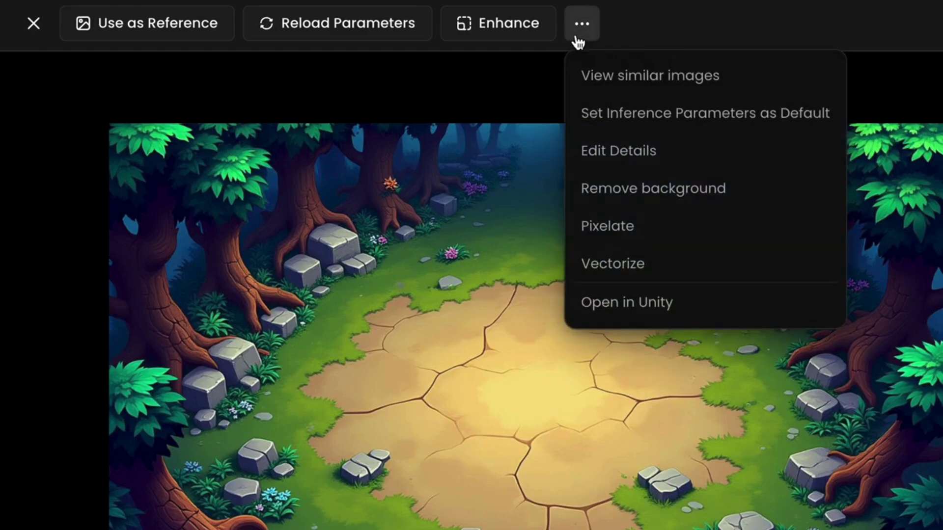
left_click(580, 161)
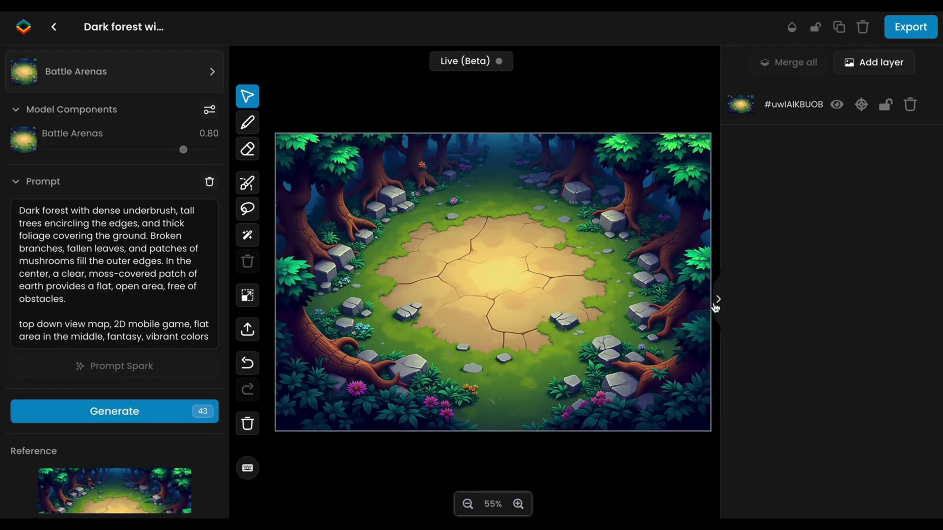
- Collapse the Layers panel and review the loaded Battle Arenas model and prompt
left_click(718, 299)
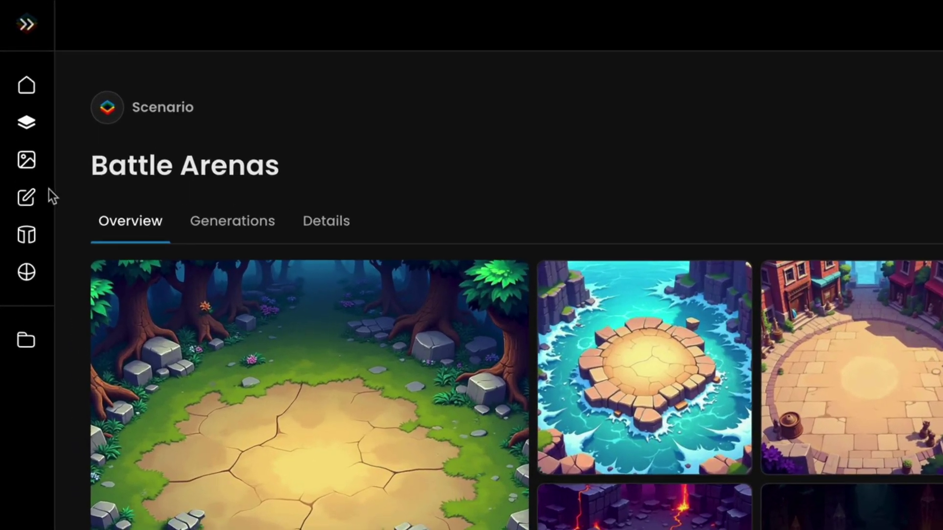
mouse_move(23, 150)
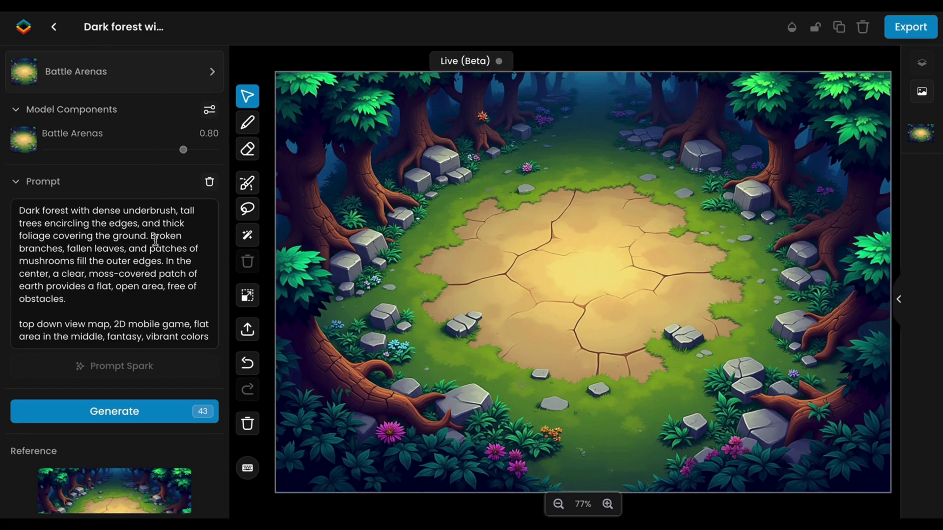
scroll(155, 245, "down", 5)
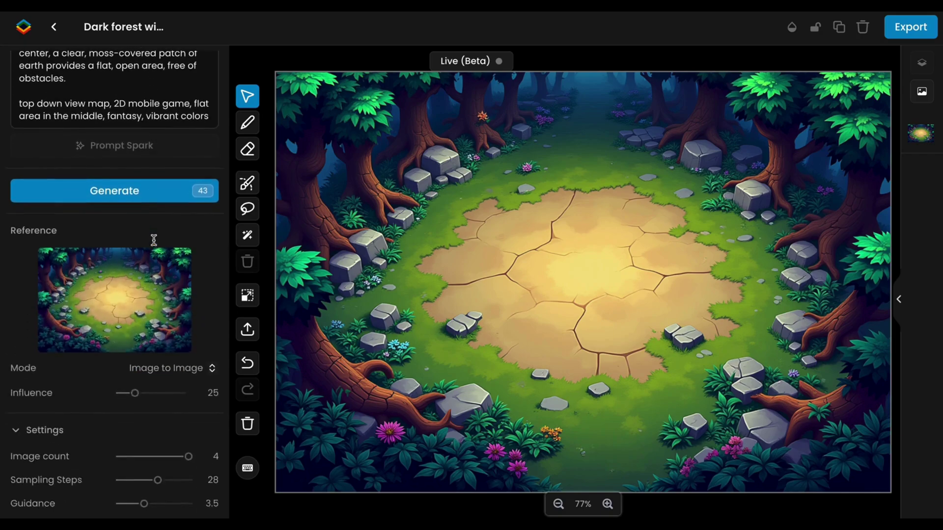
scroll(155, 244, "down", 1)
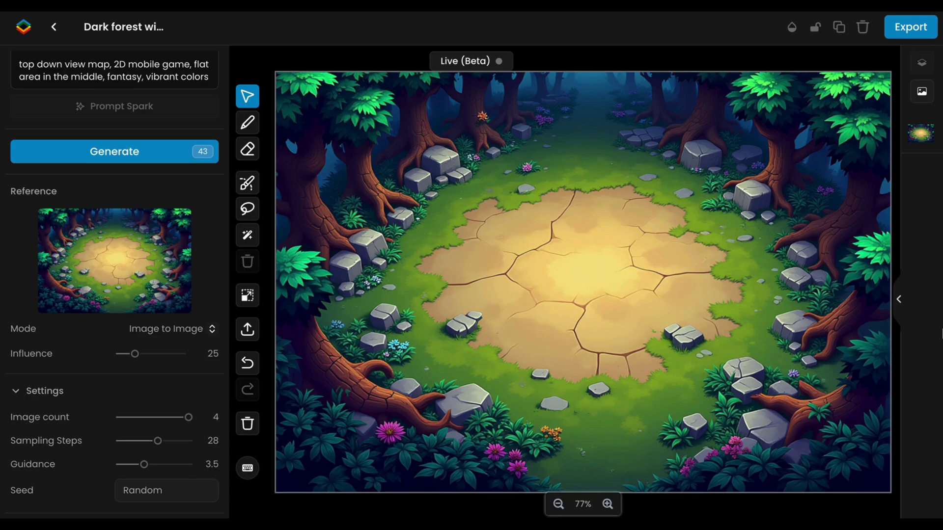
left_click(898, 303)
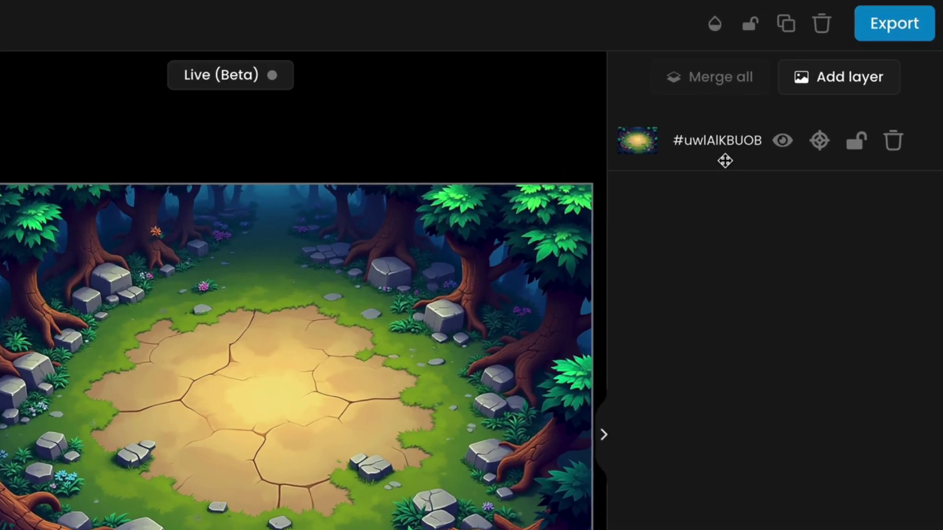
left_click(782, 147)
left_click(783, 147)
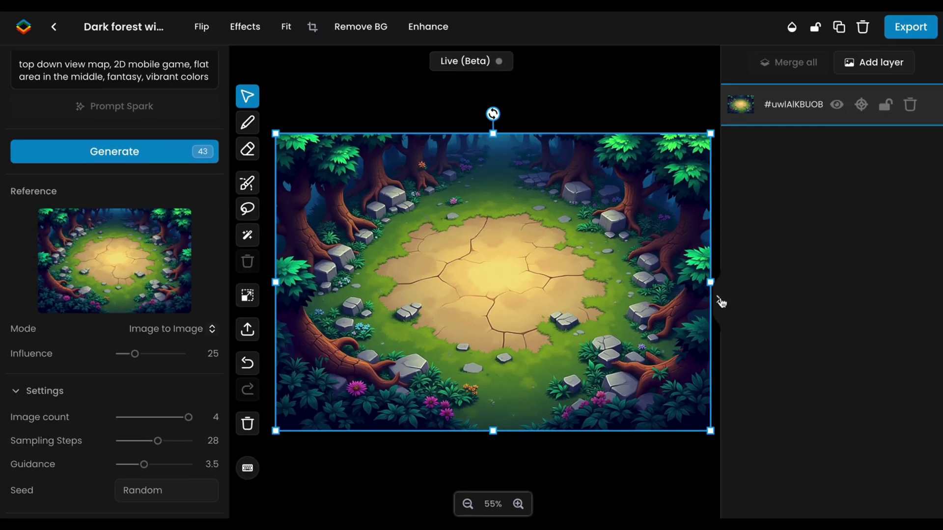
left_click(720, 301)
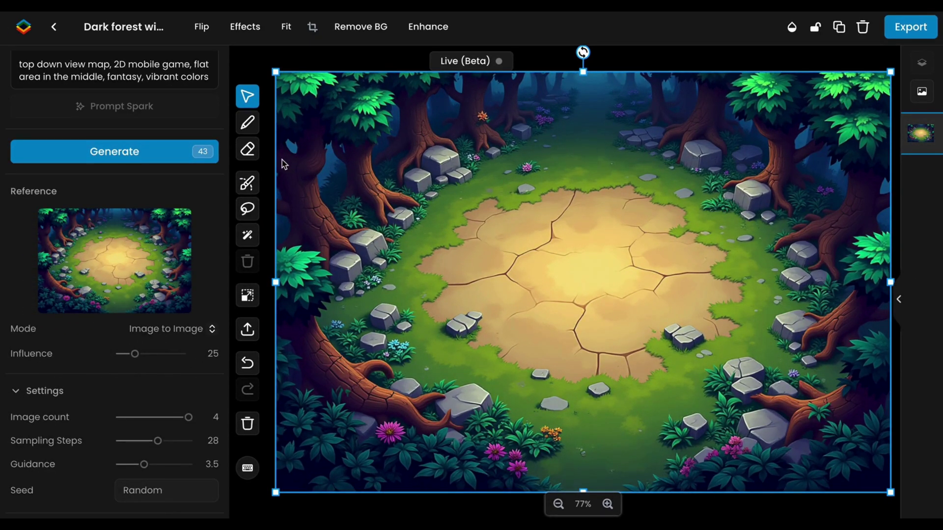
- Mask the clearing's left edge and generate variations with the prompt 'A wooden bench'
left_click(247, 183)
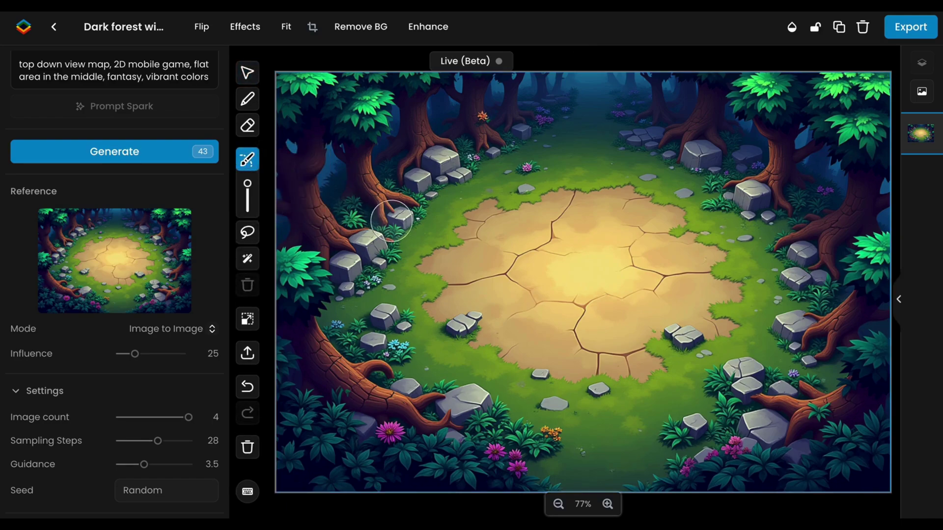
mouse_move(470, 242)
left_mouse_down()
mouse_move(500, 249)
mouse_move(513, 235)
mouse_move(490, 216)
mouse_move(454, 248)
mouse_move(442, 269)
mouse_move(471, 283)
mouse_move(500, 242)
left_mouse_up()
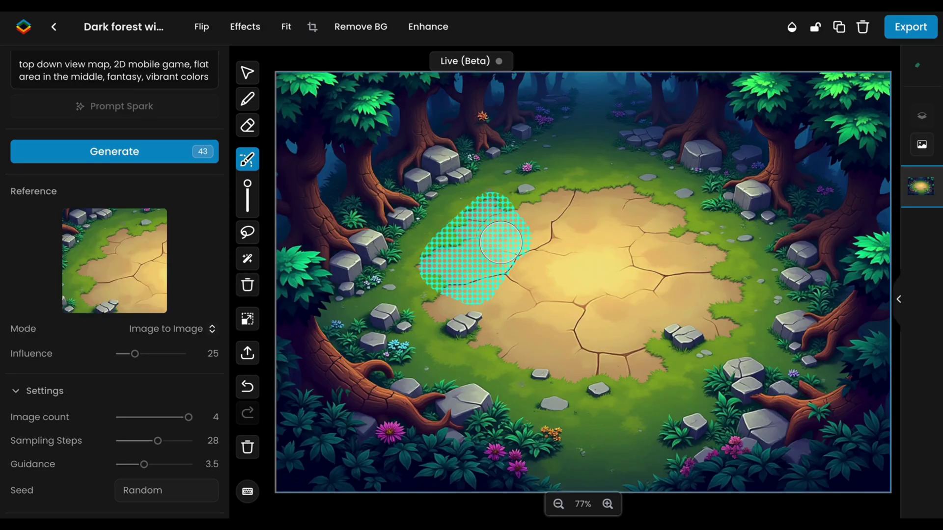
scroll(199, 226, "up", 6)
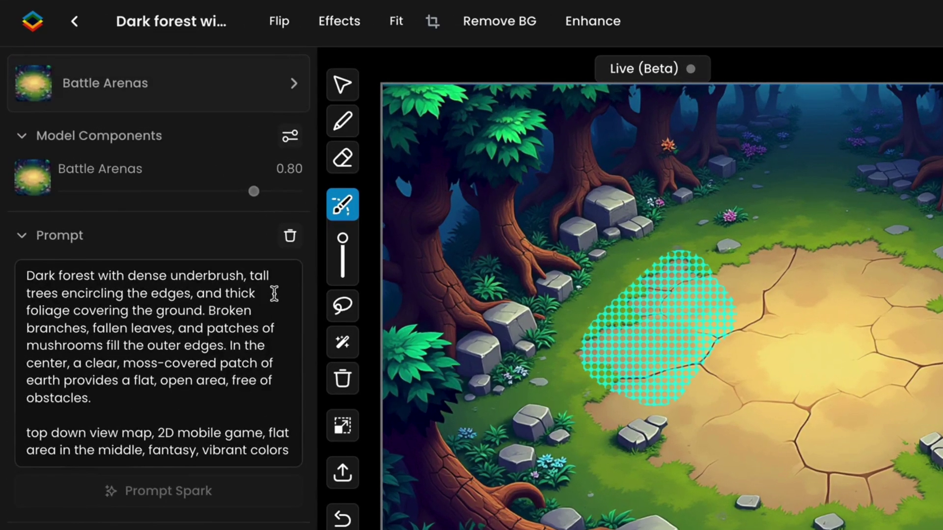
left_click(274, 294)
key("ctrl+a")
type("A wooden")
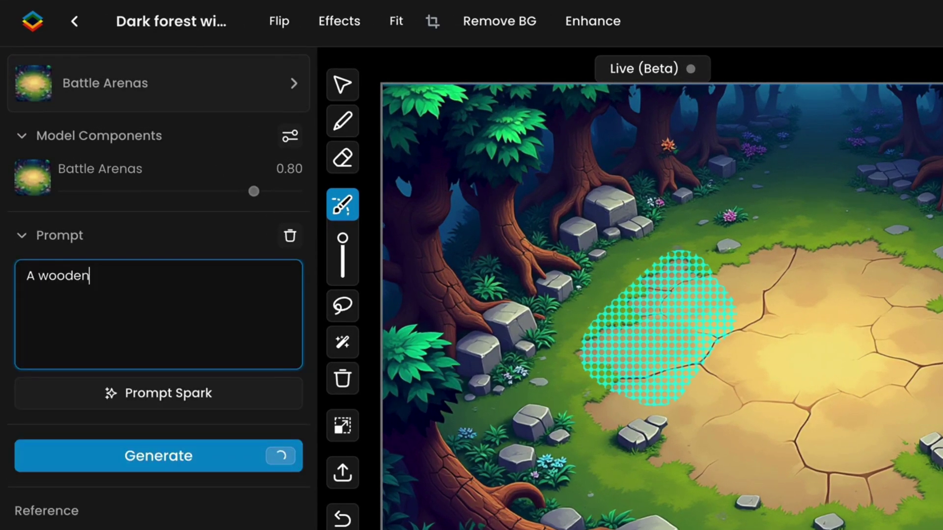
type(" bench")
scroll(257, 293, "down", 5)
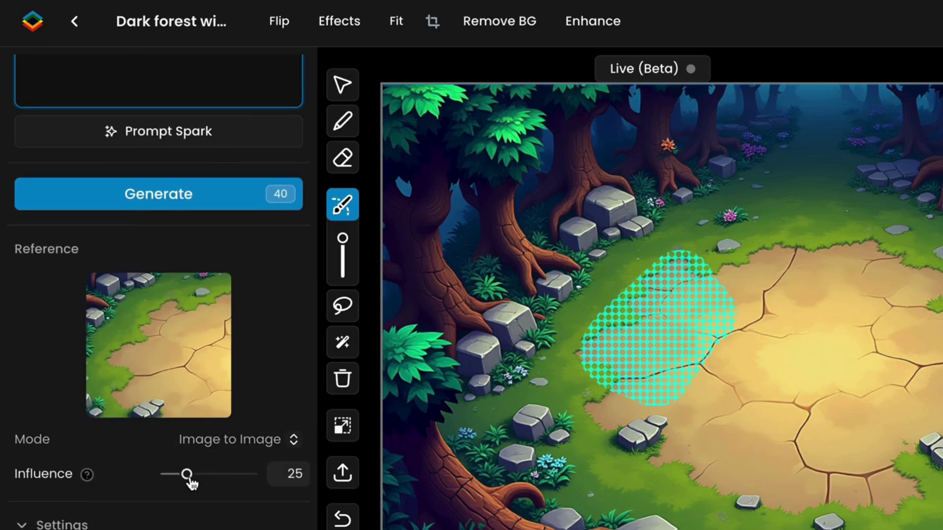
left_click(162, 212)
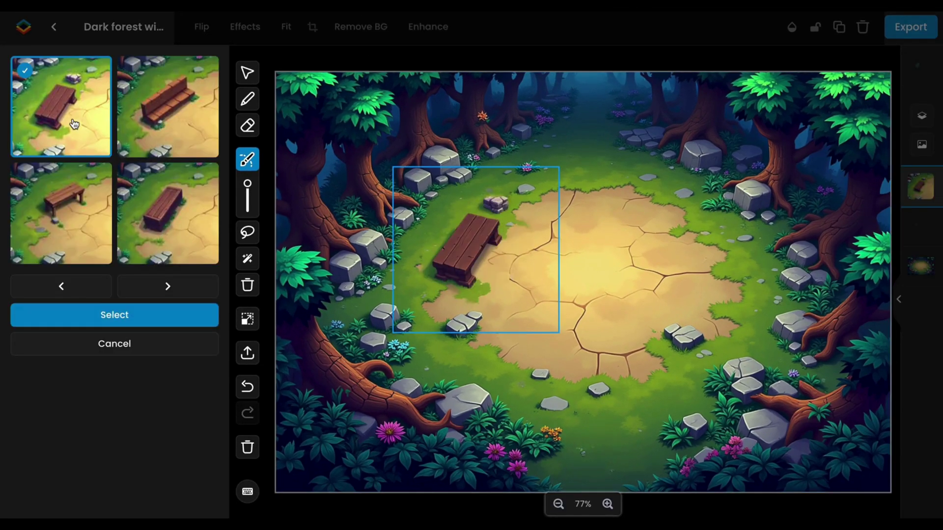
- Compare the bench variations and select the first one
left_click(139, 120)
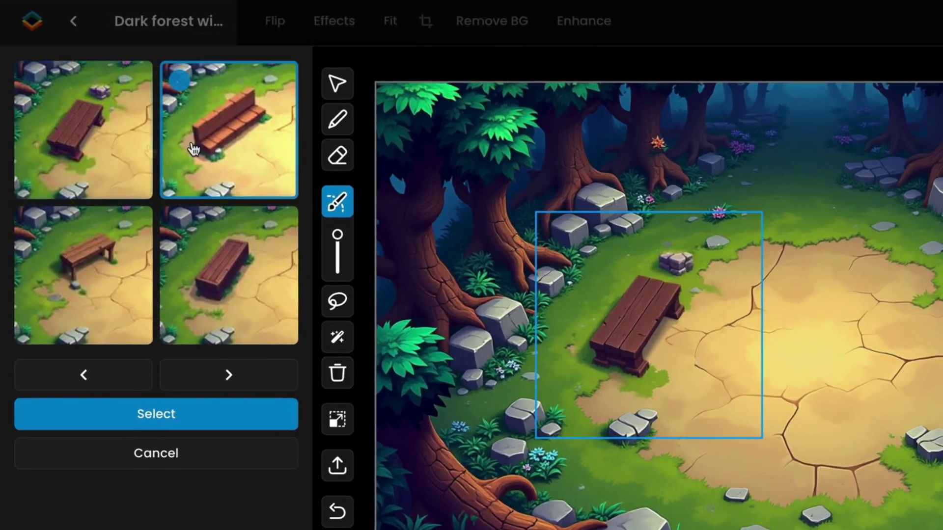
left_click(102, 120)
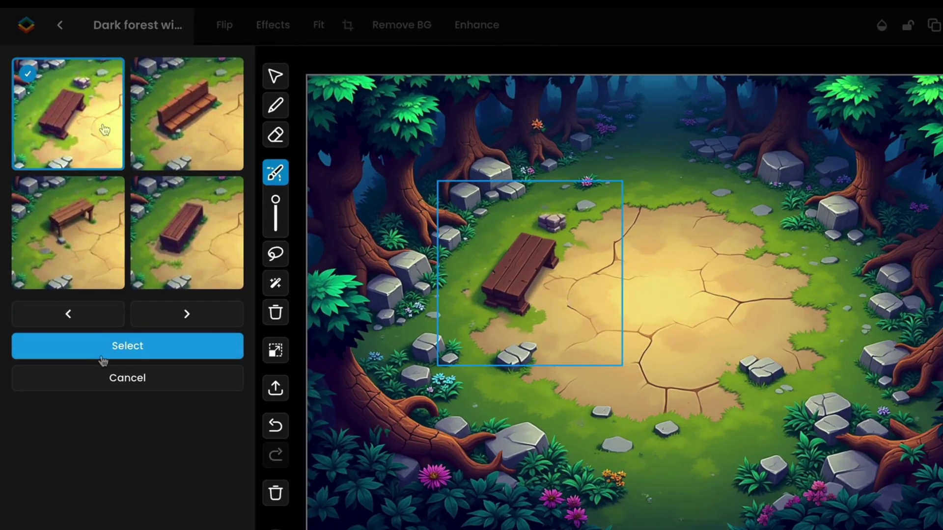
left_click(102, 357)
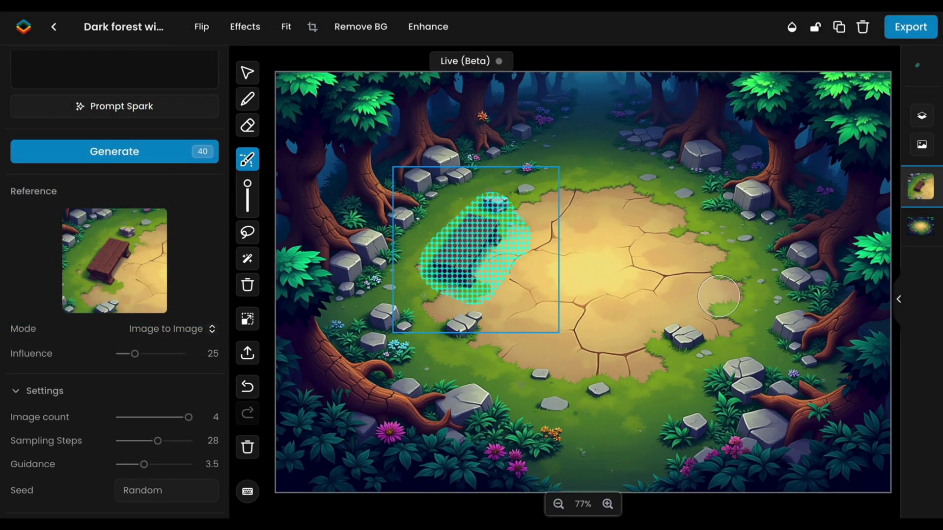
- Delete the Mask layer, check the bench layer's visibility, and add an empty layer
left_click(898, 299)
left_click(836, 68)
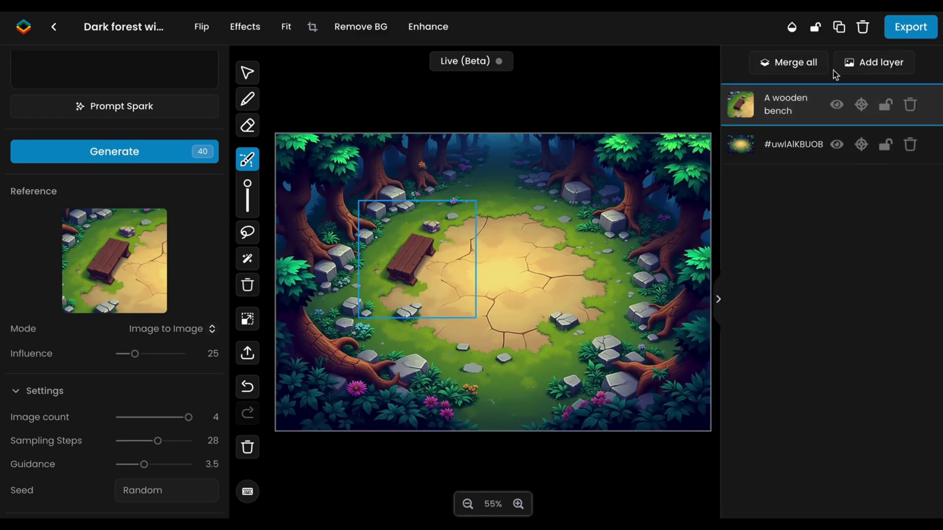
left_click(834, 109)
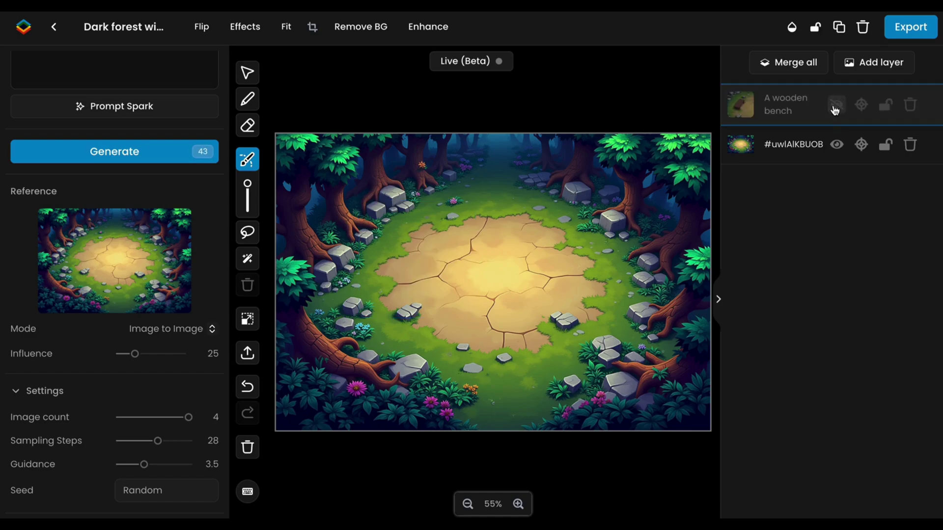
left_click(834, 109)
left_click(834, 109)
left_click(834, 109)
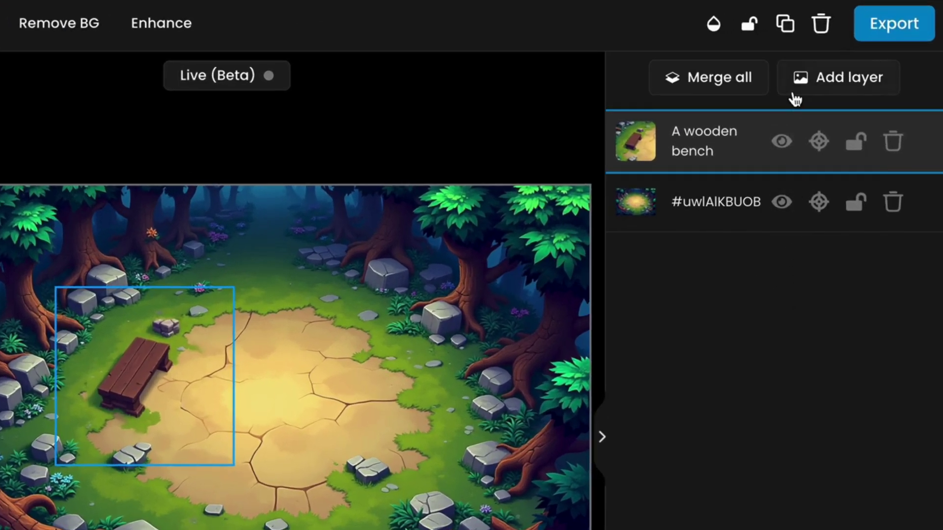
left_click(795, 98)
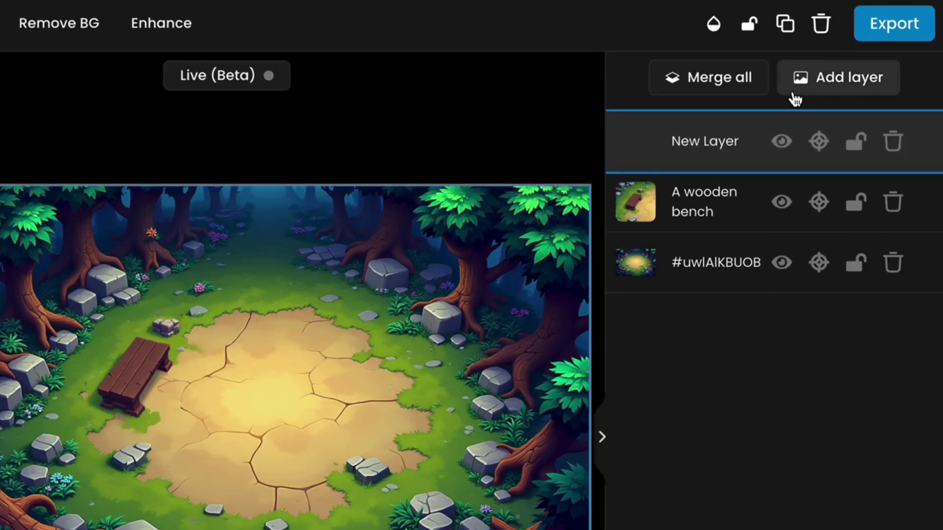
left_click(605, 437)
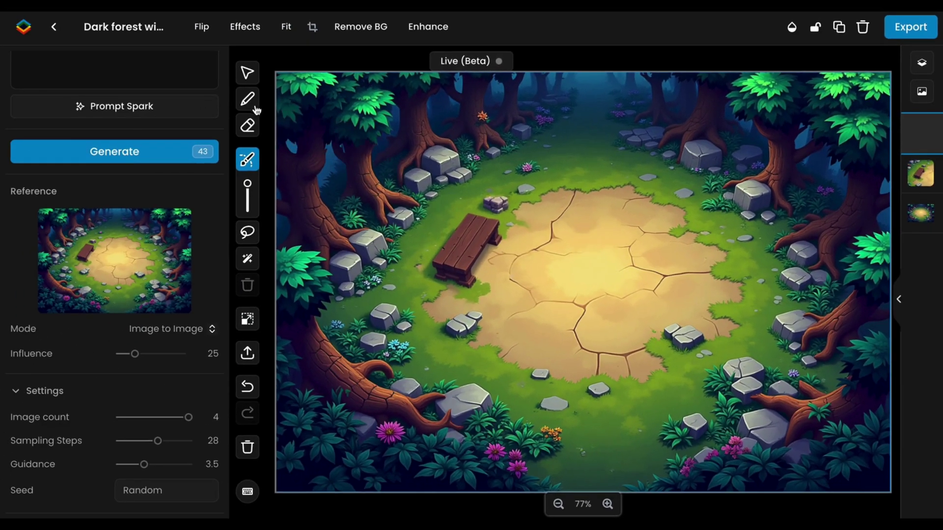
- Sketch a campfire in the clearing centre: stone ring, dark pit, red logs and flame
mouse_move(639, 251)
left_mouse_down()
mouse_move(633, 305)
mouse_move(540, 280)
mouse_move(614, 228)
left_mouse_up()
mouse_move(588, 286)
left_mouse_down()
mouse_move(583, 254)
mouse_move(603, 265)
mouse_move(589, 284)
left_mouse_up()
left_click(248, 110)
left_click(248, 110)
left_click_drag(343, 170, 372, 170)
mouse_move(586, 265)
left_mouse_down()
mouse_move(592, 212)
mouse_move(589, 255)
left_mouse_up()
- Lasso the sketch, lower Influence slightly, and generate with prompt 'A crackling campfire'
left_click(248, 269)
mouse_move(647, 322)
left_mouse_down()
mouse_move(658, 267)
mouse_move(620, 218)
mouse_move(566, 223)
mouse_move(529, 288)
mouse_move(647, 320)
left_mouse_up()
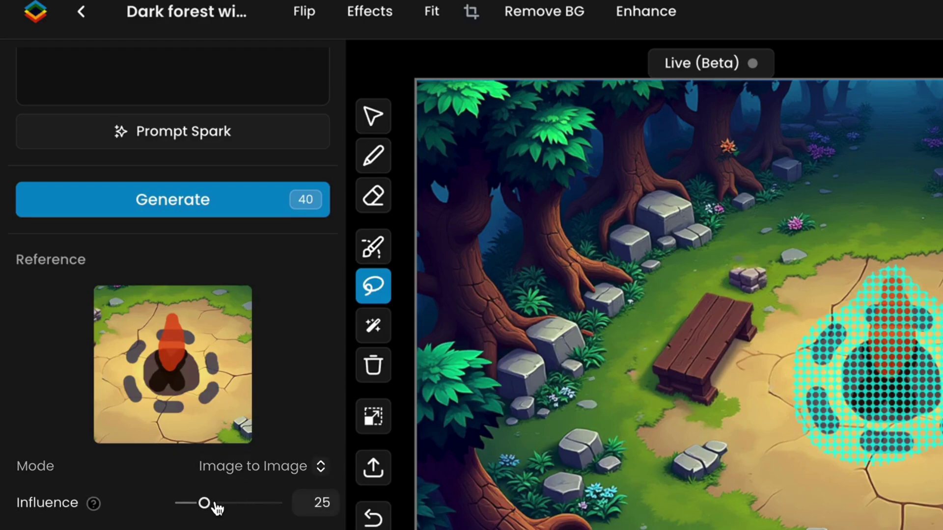
left_click_drag(206, 508, 201, 511)
scroll(196, 269, "up", 6)
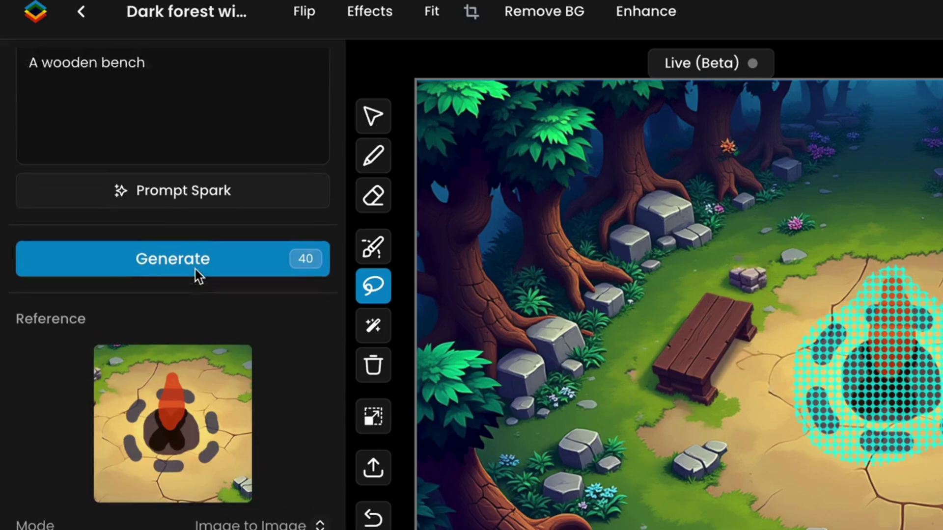
left_click_drag(194, 296, 23, 291)
key("BackSpace")
type("A ")
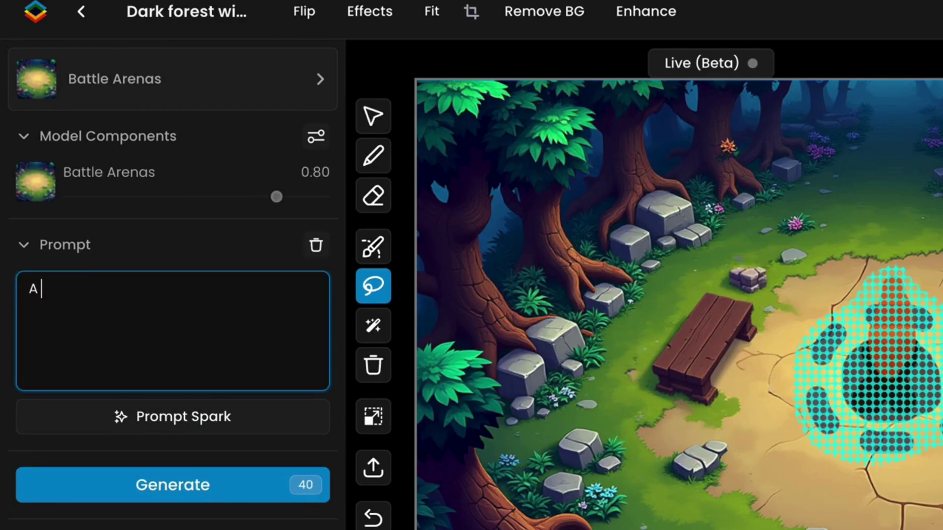
type("crackling campfire")
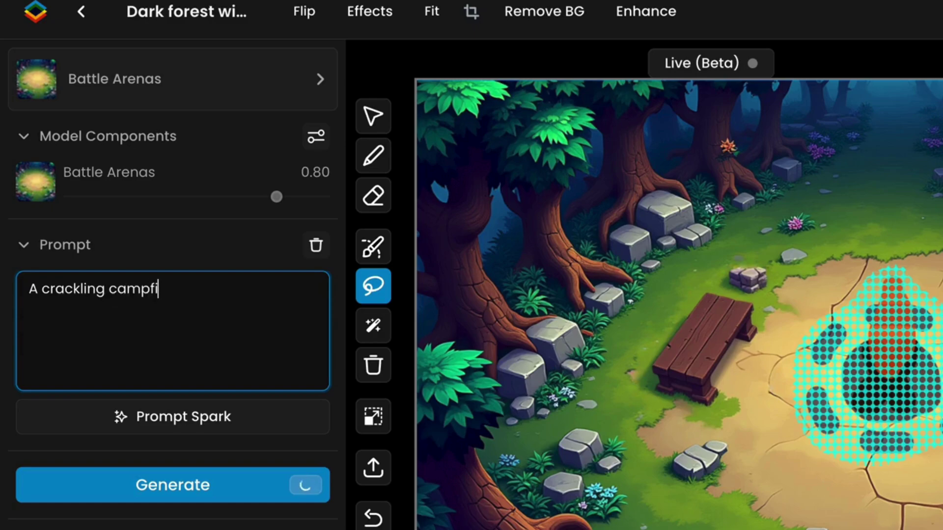
left_click(32, 489)
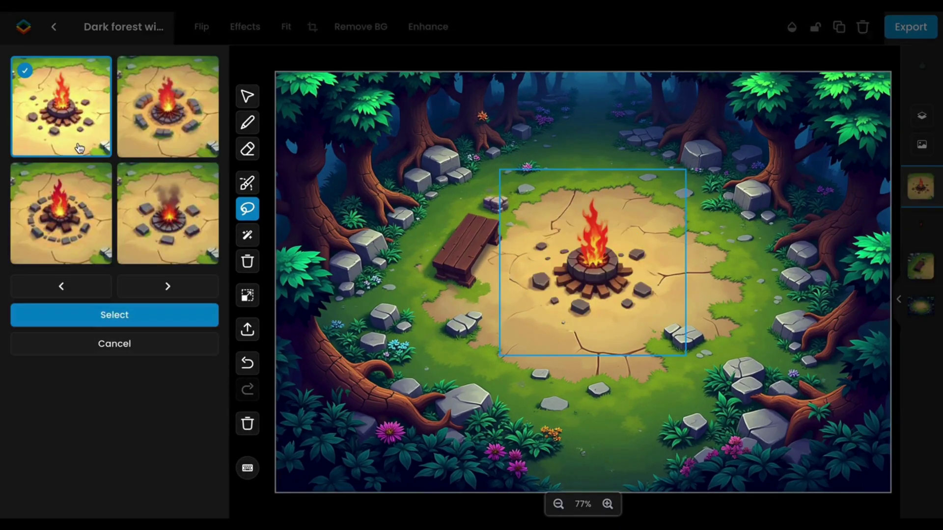
- Preview the campfire variations and select the third, stone-ringed one
left_click(149, 143)
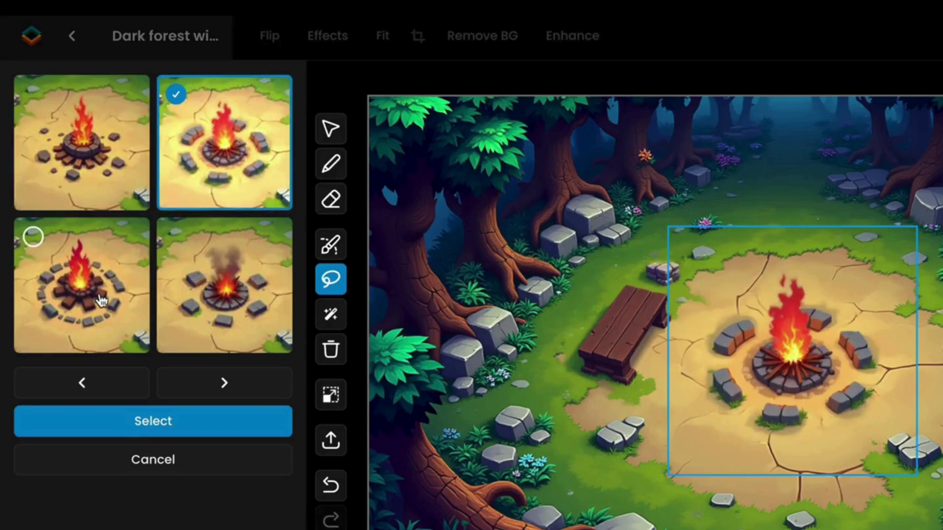
left_click(76, 225)
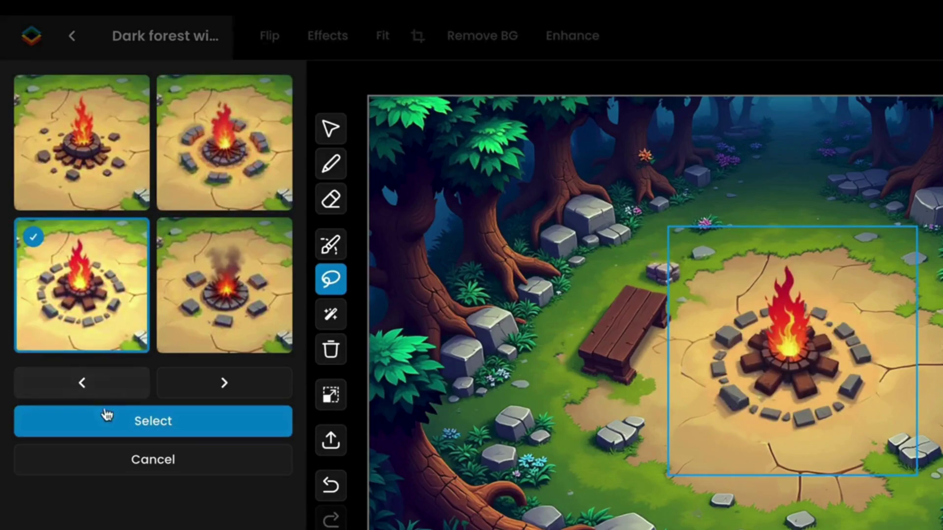
left_click(105, 415)
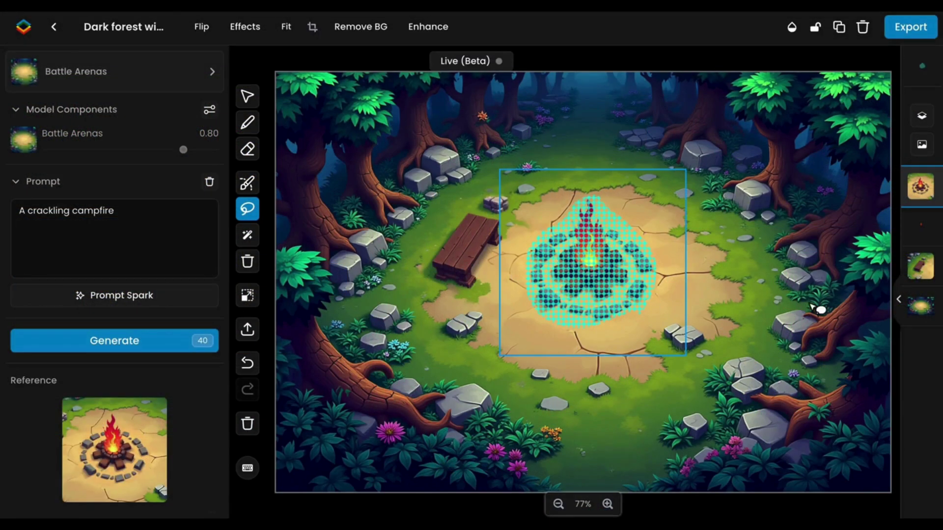
left_click(899, 300)
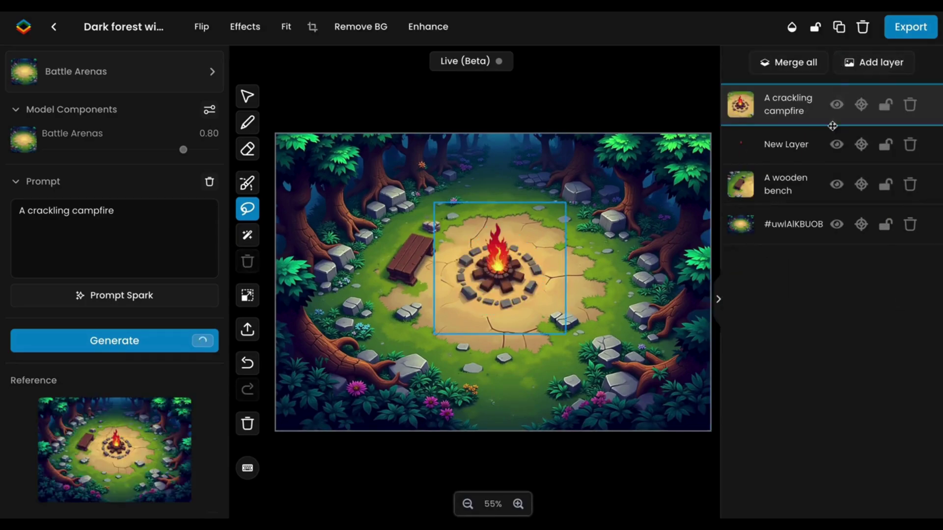
- Hide New Layer, recheck the campfire layer's visibility, and add a fresh layer on top
left_click(836, 144)
left_click(837, 105)
left_click(837, 106)
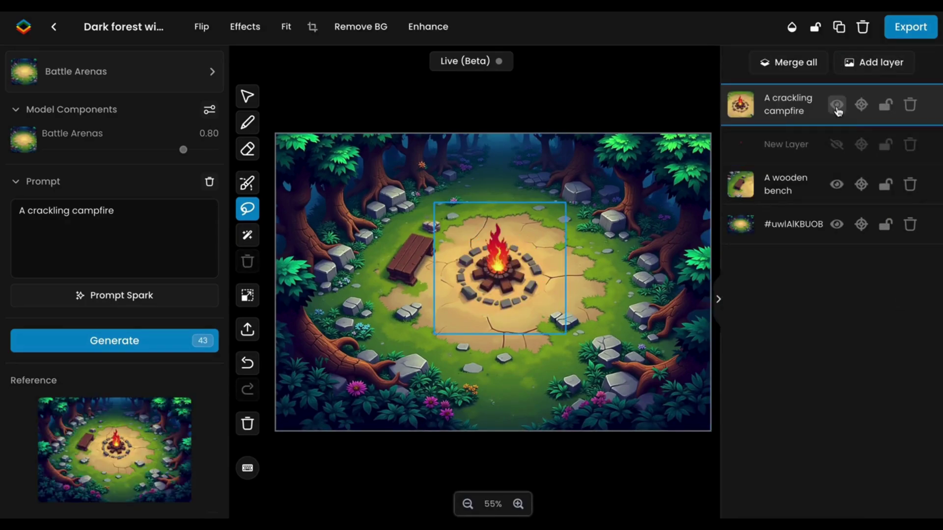
left_click(860, 67)
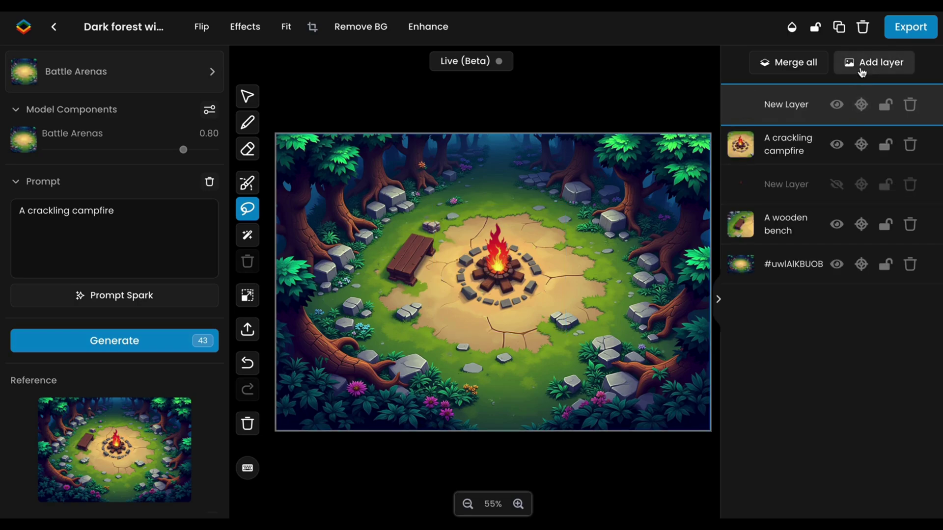
left_click(718, 301)
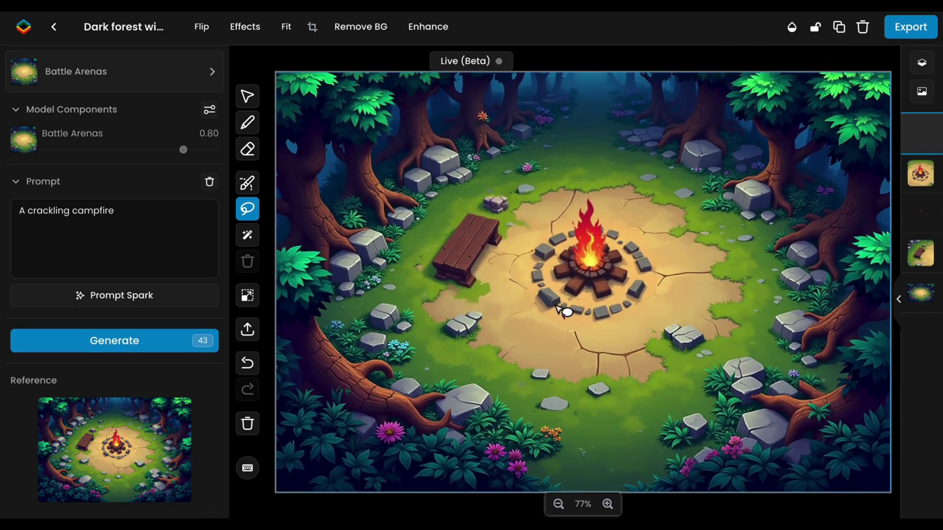
left_click(247, 122)
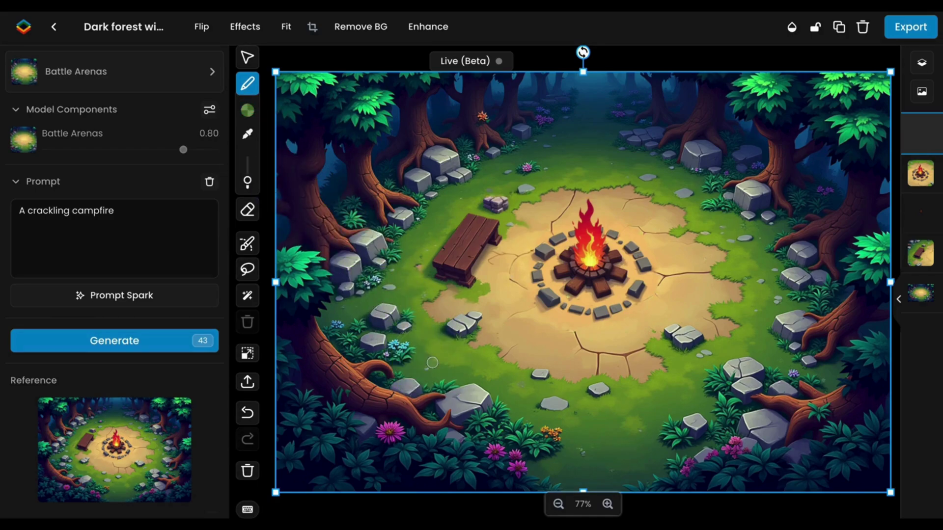
- Paint green over the lower-left clearing edge, mask it, and generate with an empty prompt
mouse_move(397, 324)
left_mouse_down()
mouse_move(347, 320)
mouse_move(467, 326)
left_mouse_up()
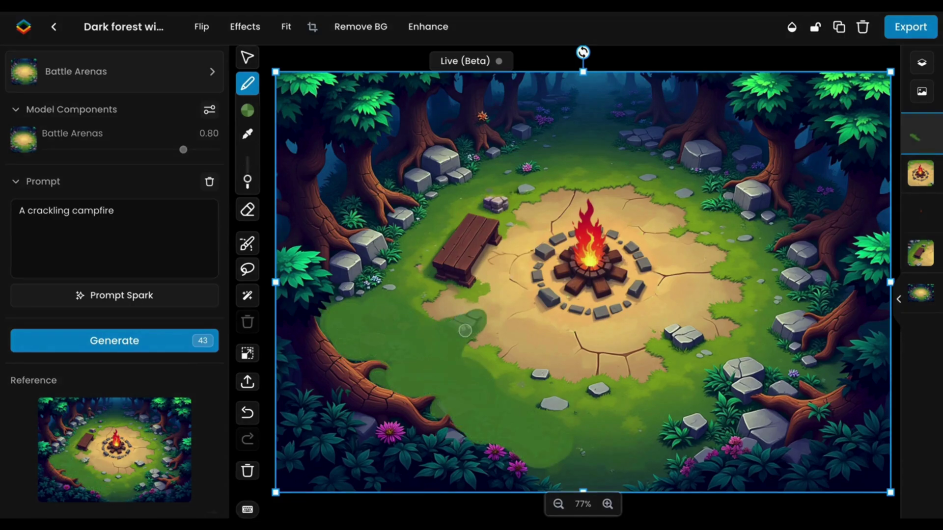
left_click(247, 242)
mouse_move(336, 320)
left_mouse_down()
mouse_move(360, 341)
mouse_move(385, 314)
mouse_move(435, 349)
mouse_move(405, 371)
mouse_move(441, 414)
mouse_move(377, 376)
left_mouse_up()
left_click_drag(174, 226, 32, 208)
key("BackSpace")
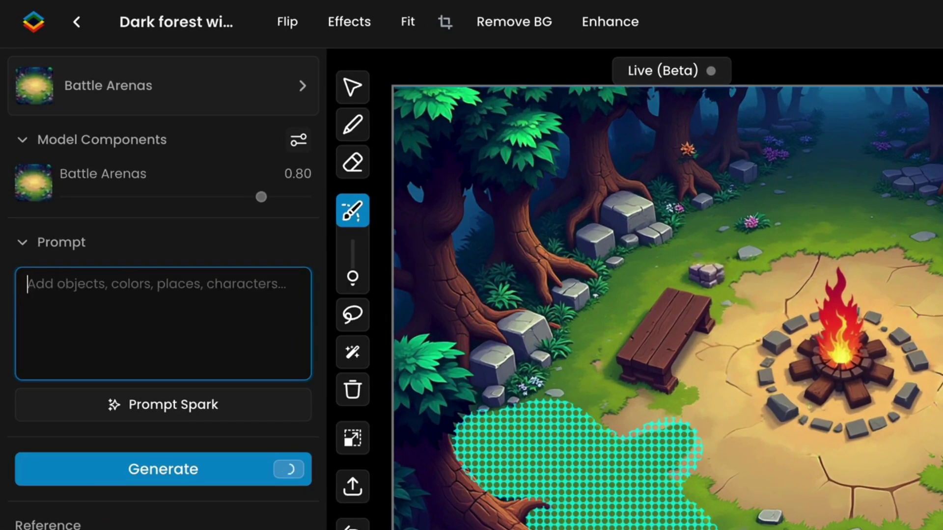
left_click(76, 470)
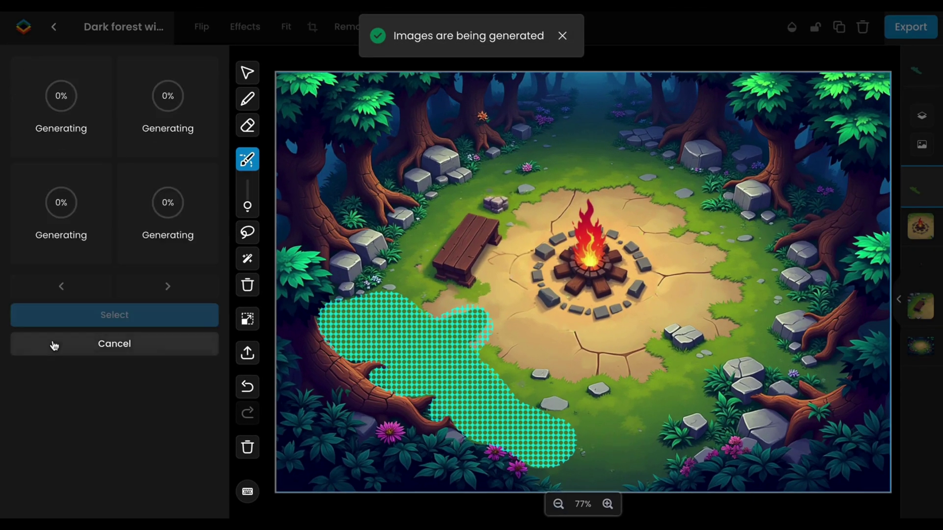
- Compare the grass variants and keep the first one
left_click(177, 114)
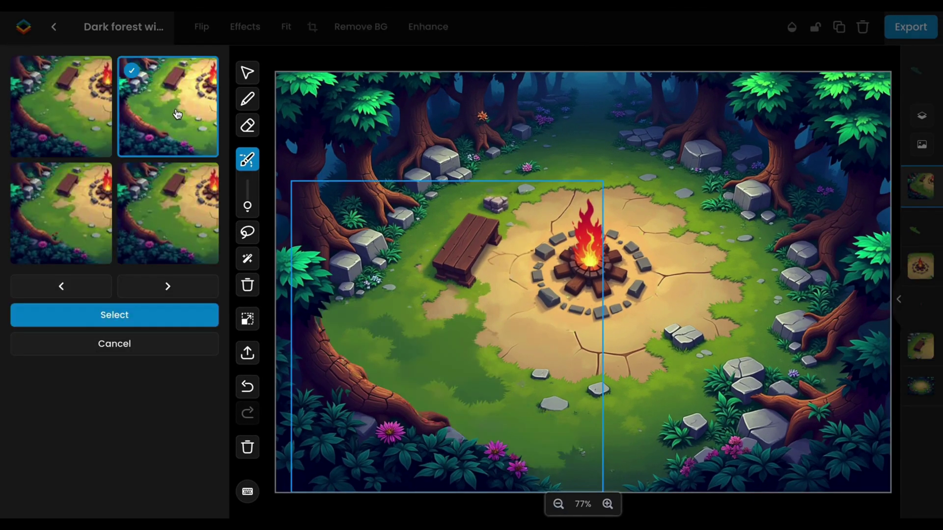
left_click(25, 71)
left_click(37, 314)
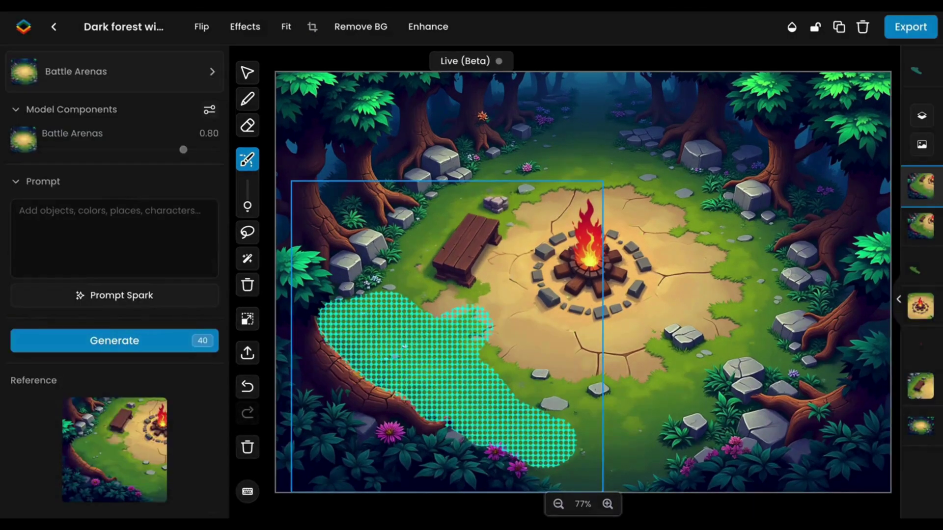
- Hide the second green patch layer and merge the green patch, campfire and bench layers
left_click(895, 305)
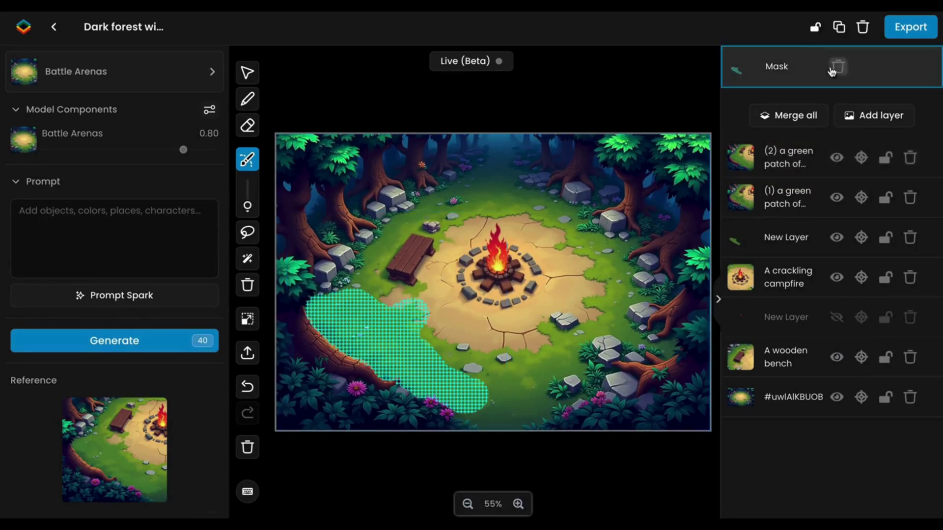
left_click(837, 105)
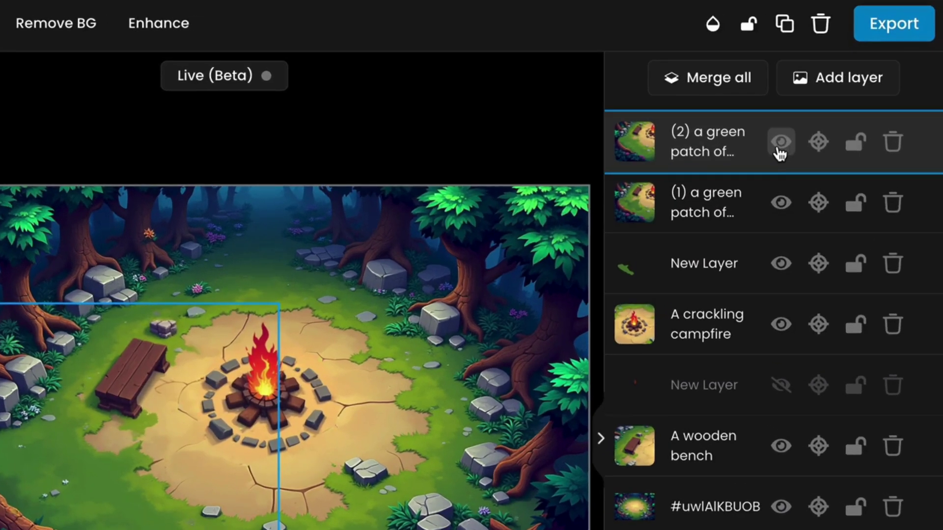
double_click(762, 191)
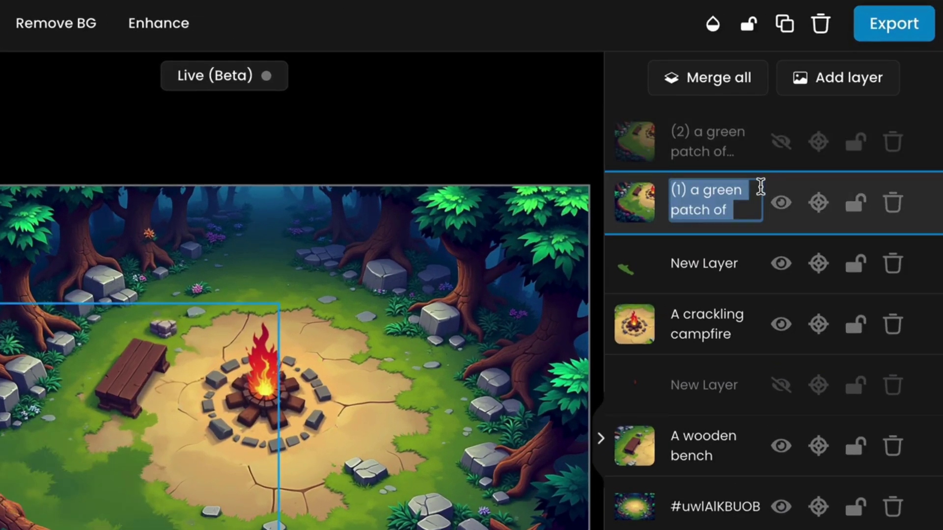
left_click(756, 344, "ctrl")
left_click(766, 432, "ctrl")
left_click(731, 78)
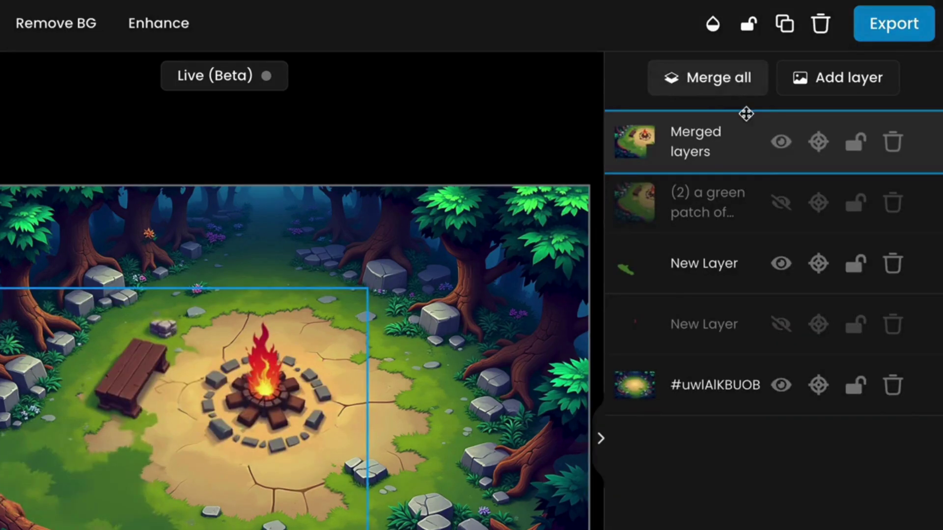
- Check the merged layer's visibility, then mask the beach portrait's cheeks and mouth
left_click(781, 143)
left_click(781, 143)
left_click(781, 143)
left_click(781, 143)
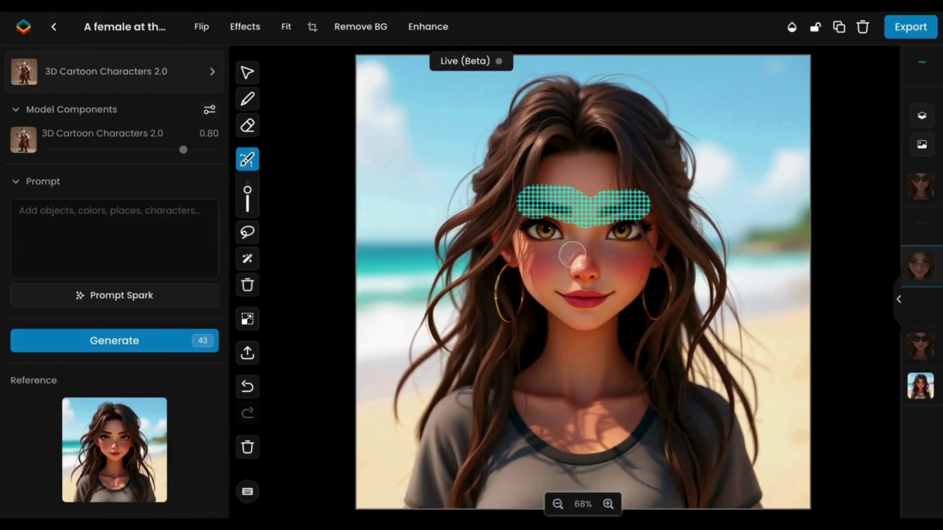
mouse_move(572, 255)
left_mouse_down()
mouse_move(608, 310)
mouse_move(638, 265)
left_mouse_up()
- Generate and apply a face with prompt 'exaggerated happy face expression, laughing'
left_click(146, 233)
type("exaggerated happy face expression, laughing")
left_click(156, 346)
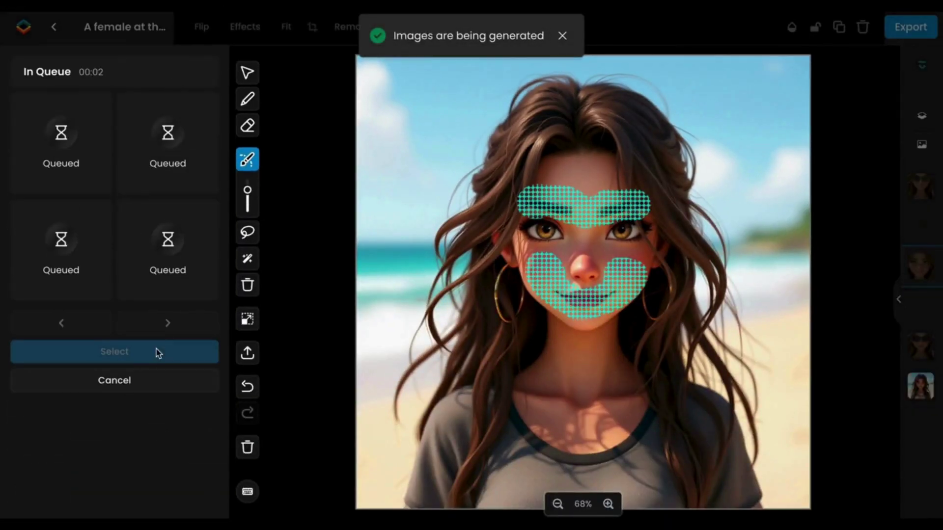
left_click(157, 129)
left_click(168, 317)
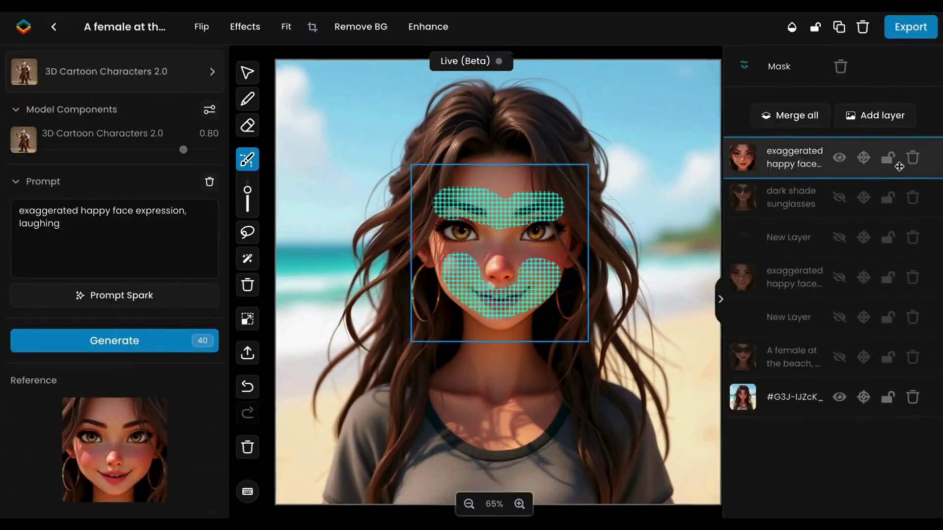
- Paint and mask sunglasses over the eyes, then generate and keep 'dark shade sunglasses'
left_click(718, 299)
left_click(247, 98)
mouse_move(516, 216)
left_mouse_down()
mouse_move(551, 219)
mouse_move(600, 243)
mouse_move(619, 227)
left_mouse_up()
key("m")
left_click_drag(501, 225, 660, 231)
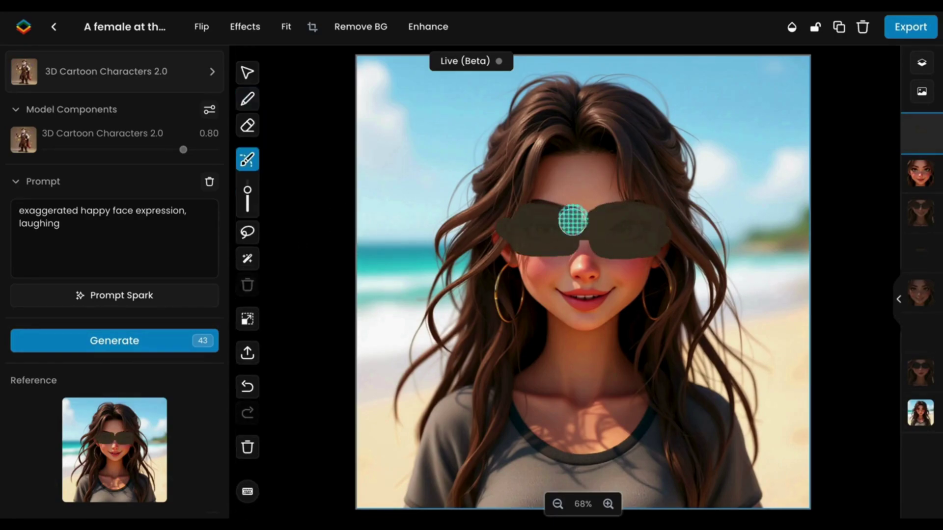
left_click(144, 301)
key("ctrl+a")
type("dark shade sunglasses")
left_click(130, 439)
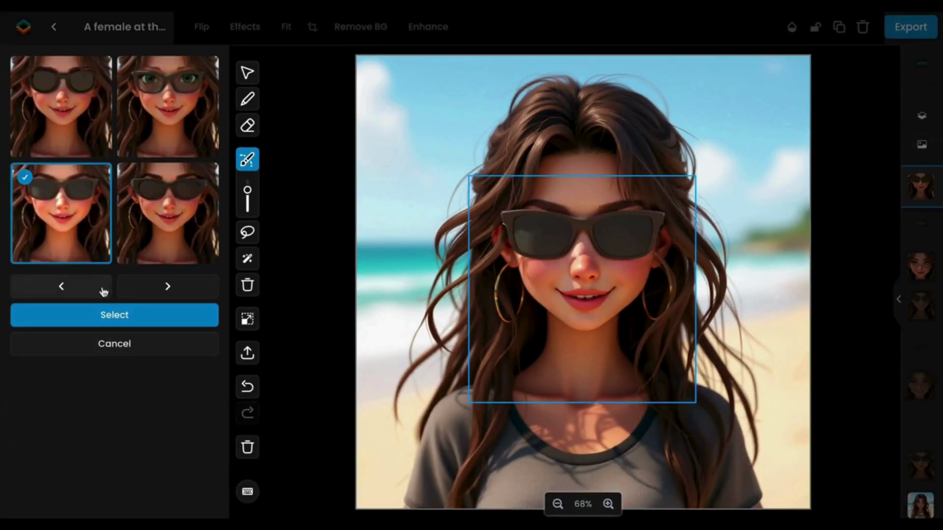
left_click(115, 315)
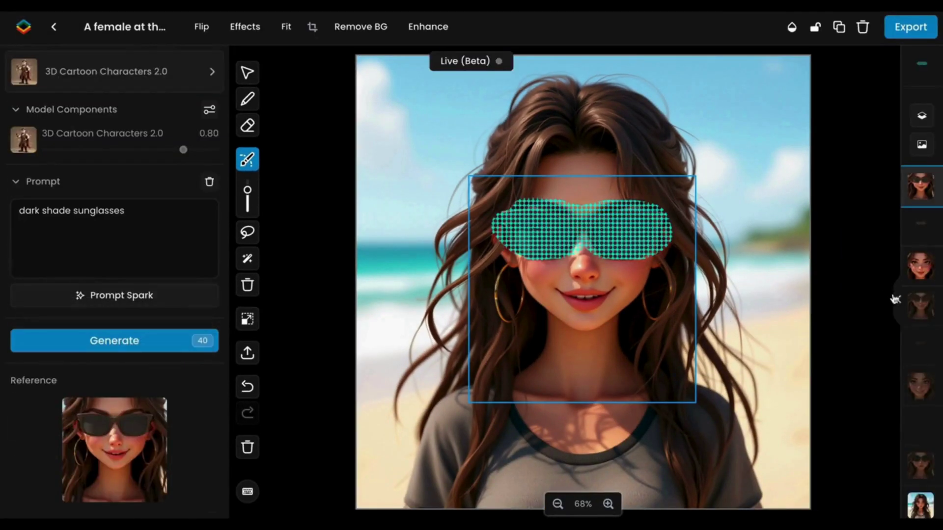
- Merge all the portrait's layers into one and check the merged layer
left_click(898, 299)
left_click(788, 63)
left_click(836, 104)
left_click(836, 105)
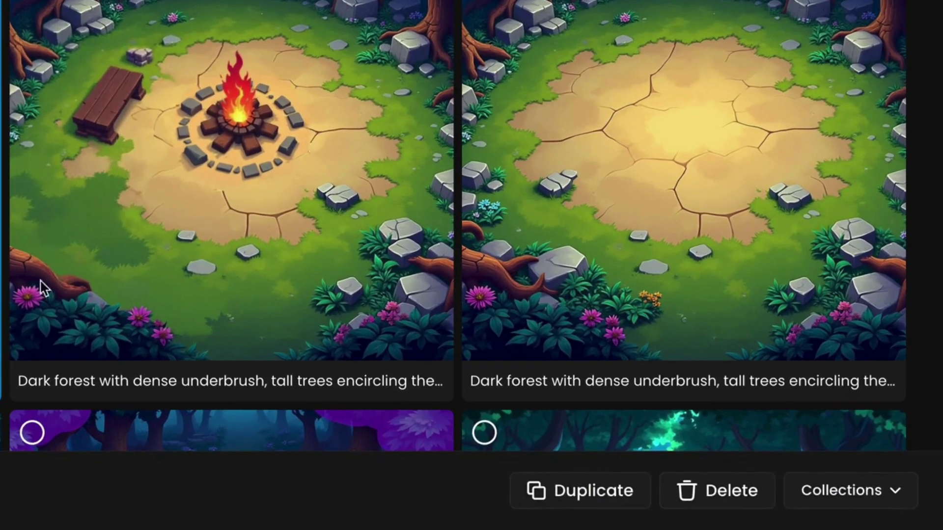
- Duplicate the beach portrait project, closing the Collections list without adding it anywhere
left_click(682, 493)
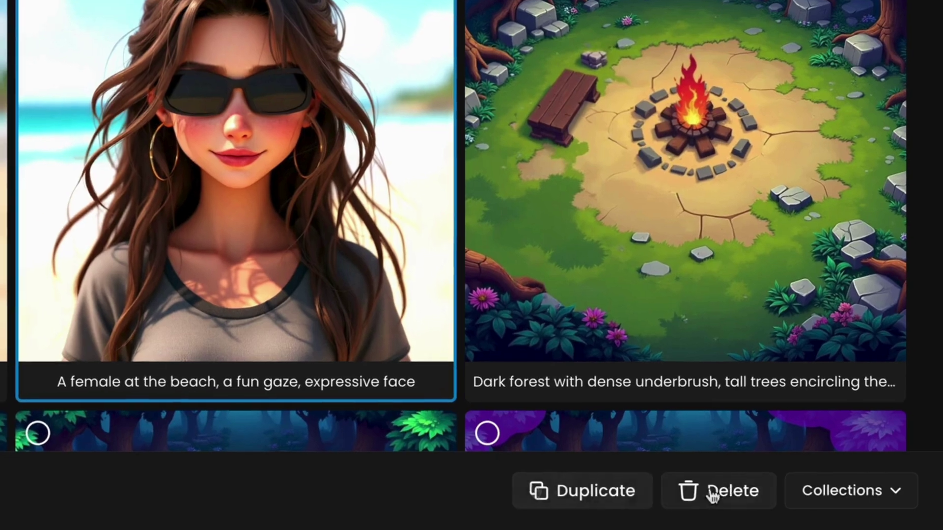
left_click(895, 499)
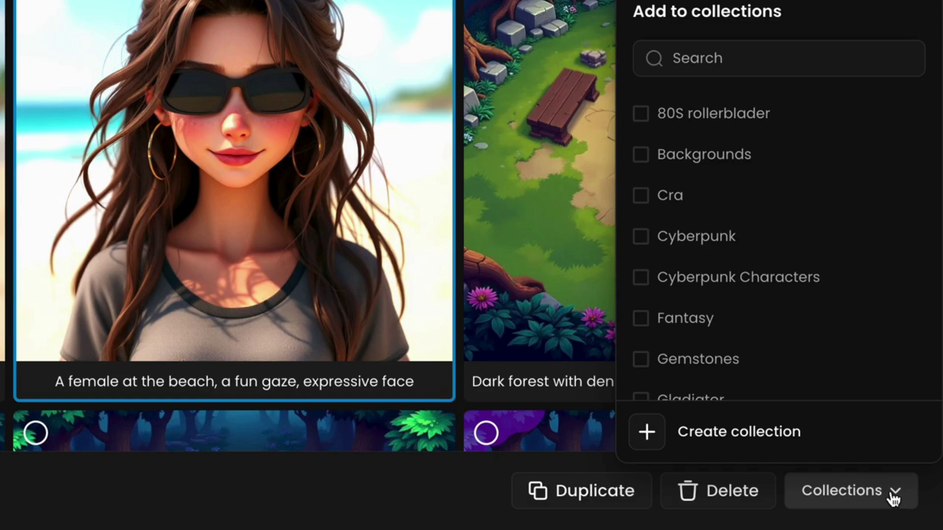
left_click(894, 500)
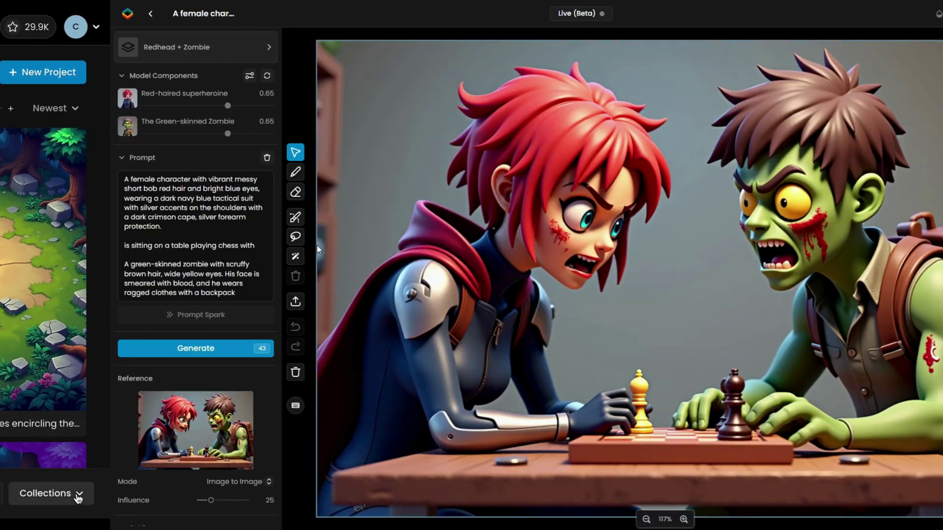
- Mask the redhead's face and set the zombie model weight to 0.00
left_click(295, 217)
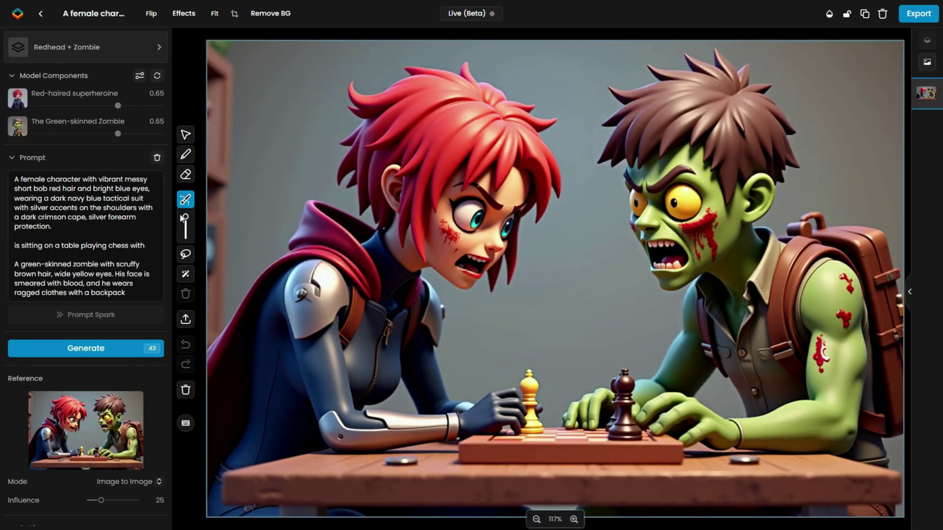
mouse_move(457, 209)
left_mouse_down()
mouse_move(456, 242)
mouse_move(469, 265)
mouse_move(513, 188)
mouse_move(466, 191)
mouse_move(441, 208)
left_mouse_up()
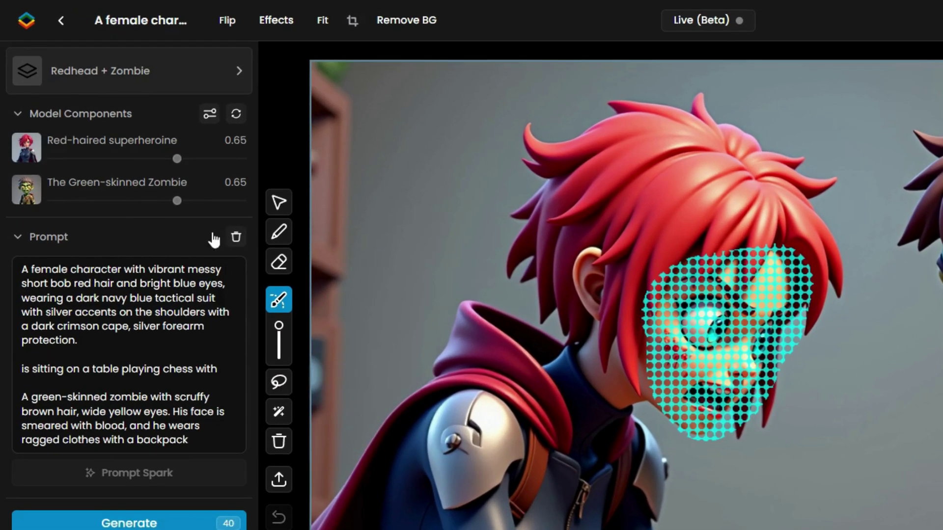
left_click(209, 113)
left_click_drag(175, 203, 23, 196)
- Replace the chess and zombie prompt text with 'Focused expression' and generate face variations
left_click(215, 444)
left_click_drag(215, 444, 21, 369)
key("BackSpace")
key("BackSpace")
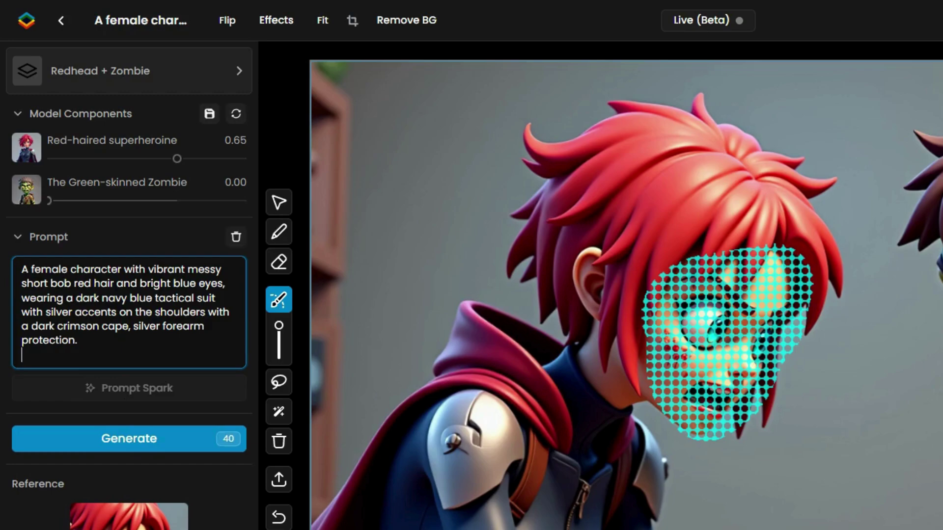
key("BackSpace")
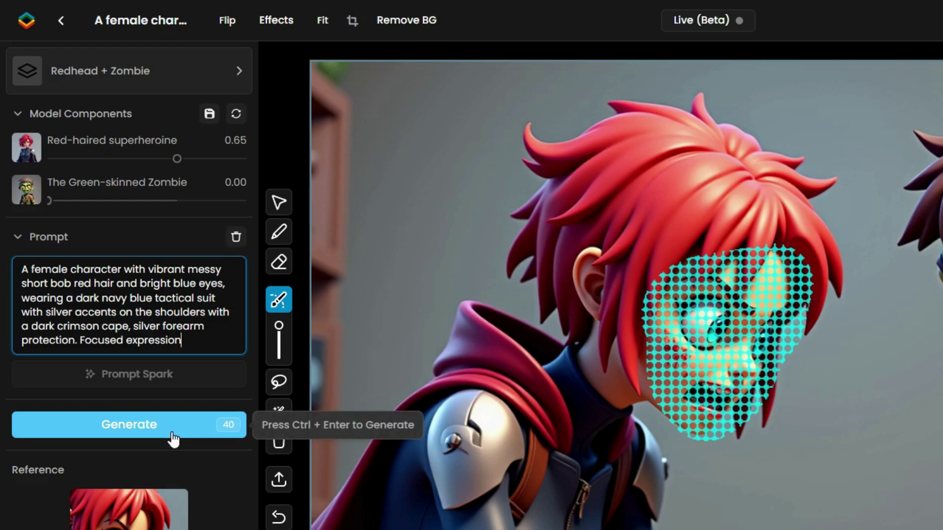
left_click(171, 433)
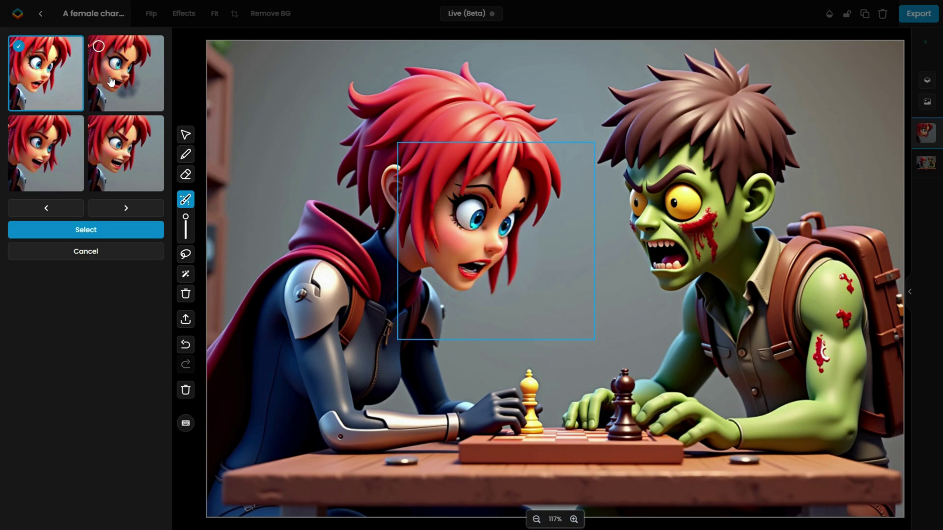
- Compare the face variations and apply the third one
left_click(111, 81)
left_click(64, 165)
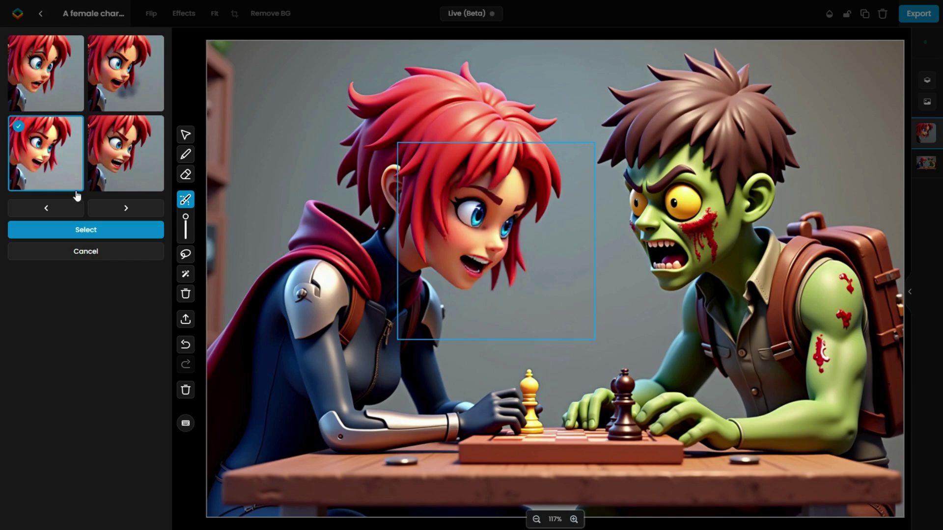
left_click(86, 229)
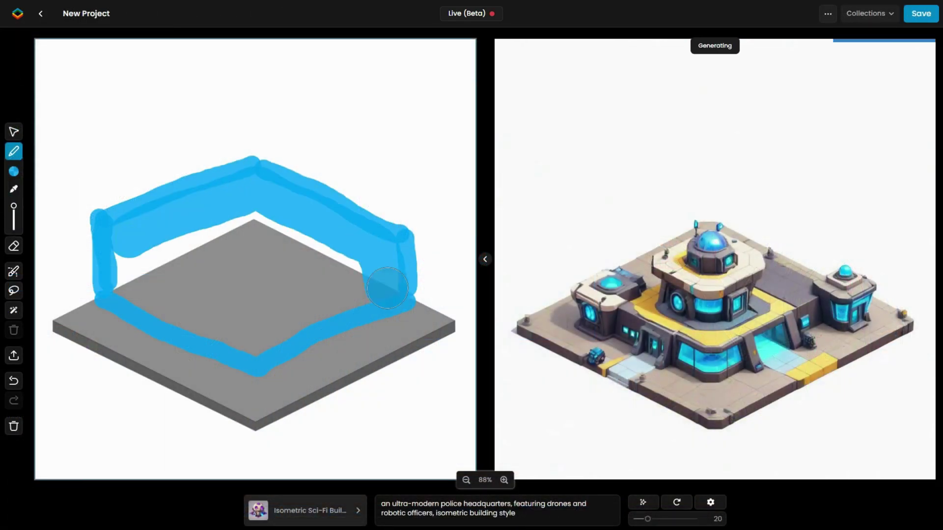
- Paint the isometric box blue and draw a yellow spire on top
left_click_drag(246, 206, 135, 230)
left_click(14, 172)
left_click(45, 146)
mouse_move(245, 79)
left_mouse_down()
mouse_move(215, 185)
mouse_move(242, 210)
mouse_move(285, 216)
left_mouse_up()
- Outline the box's edges in yellow and sketch a door on each face
left_click_drag(98, 219, 258, 376)
mouse_move(255, 294)
left_mouse_down()
mouse_move(402, 231)
mouse_move(409, 307)
left_mouse_up()
mouse_move(95, 221)
left_mouse_down()
mouse_move(93, 307)
mouse_move(255, 378)
left_mouse_up()
left_click_drag(415, 304, 258, 381)
mouse_move(148, 346)
left_mouse_down()
mouse_move(180, 307)
mouse_move(182, 346)
left_mouse_up()
left_click_drag(318, 339, 356, 324)
- Paint the box's top face grey
left_click(14, 171)
left_click(44, 123)
mouse_move(116, 211)
left_mouse_down()
mouse_move(216, 260)
mouse_move(305, 179)
mouse_move(153, 216)
mouse_move(311, 251)
left_mouse_up()
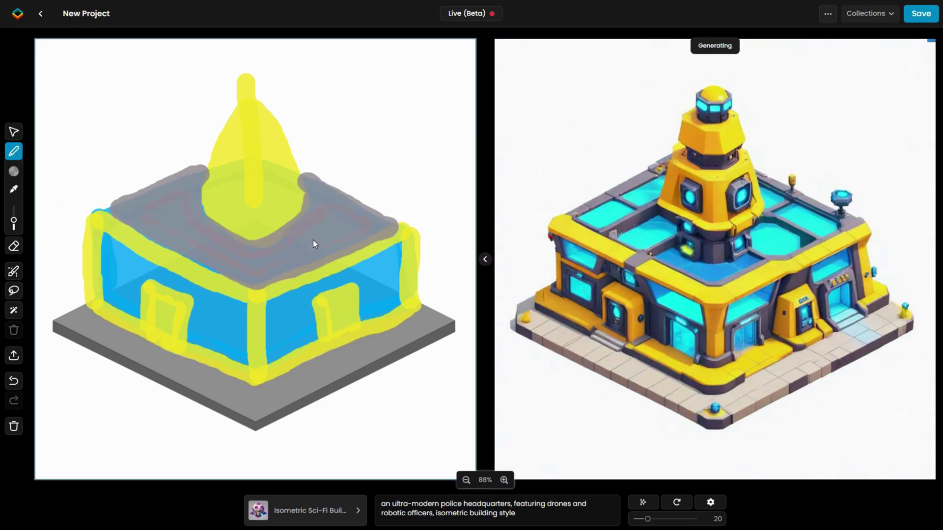